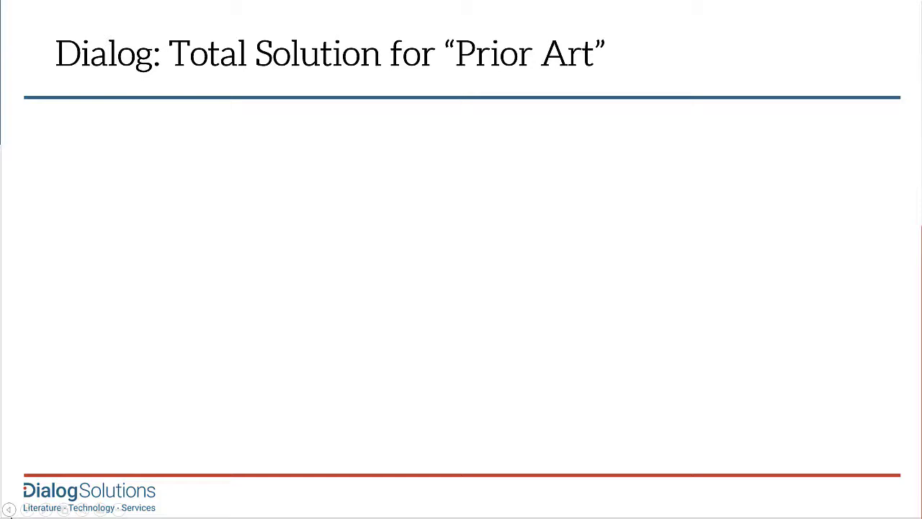
- Advance the slide to show the Non-Patent Literature heading and its three bullets
{"action": "key", "text": "Right"}
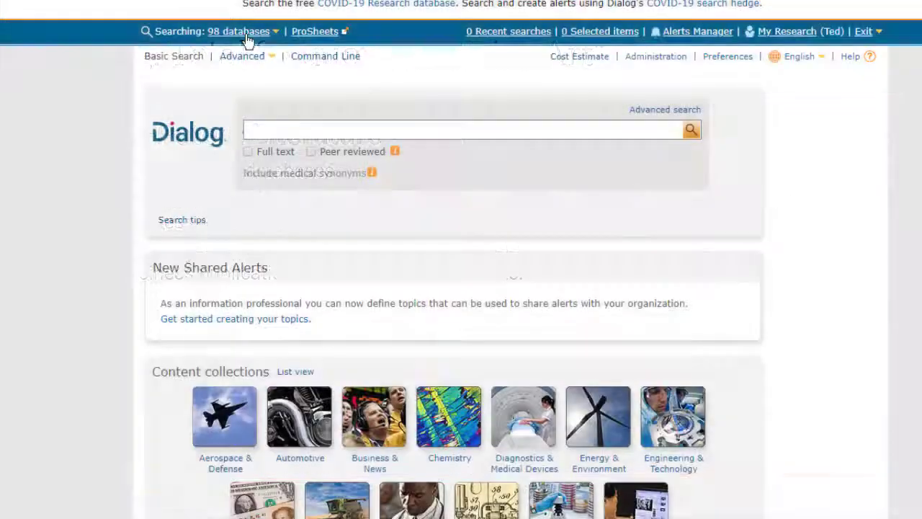
- Open the list of 98 searched databases and scroll down the General databases list
{"action": "left_click", "coordinate": [242, 31]}
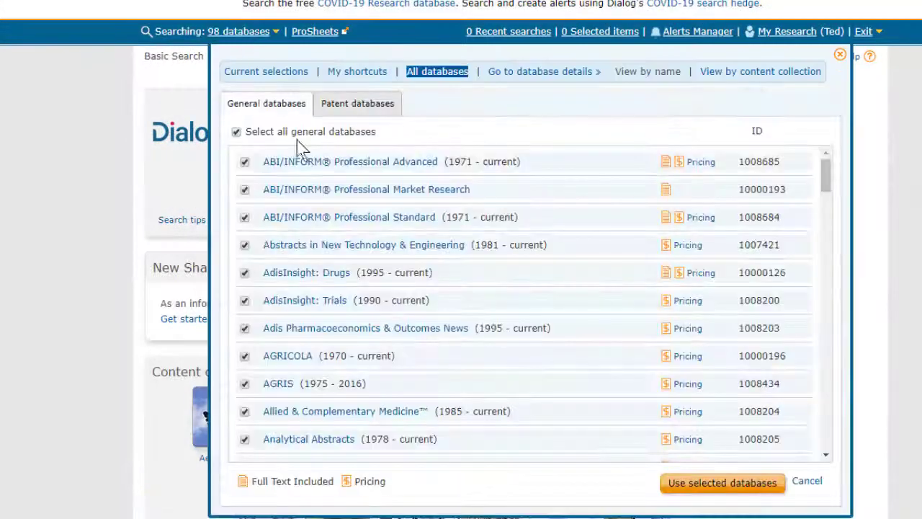
{"action": "scroll", "coordinate": [320, 214], "scroll_direction": "down", "scroll_amount": 10}
{"action": "scroll", "coordinate": [319, 214], "scroll_direction": "down", "scroll_amount": 12}
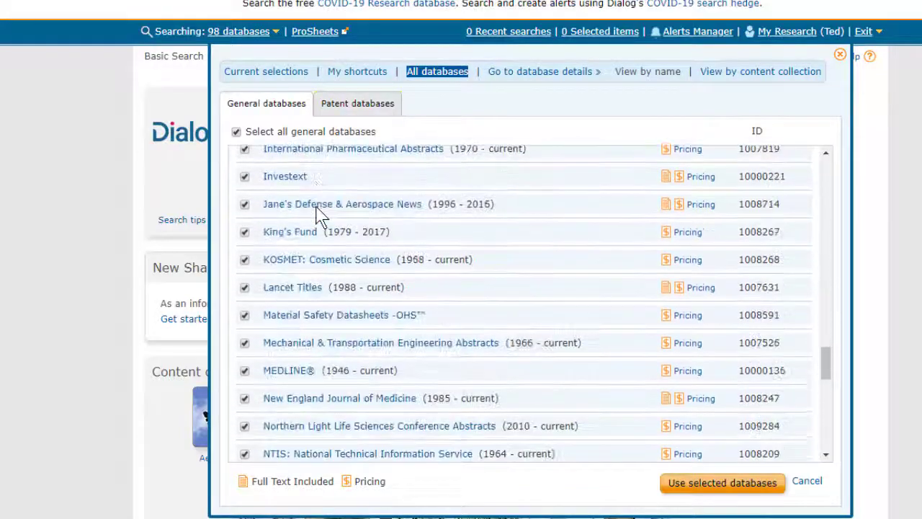
{"action": "scroll", "coordinate": [319, 215], "scroll_direction": "down", "scroll_amount": 12}
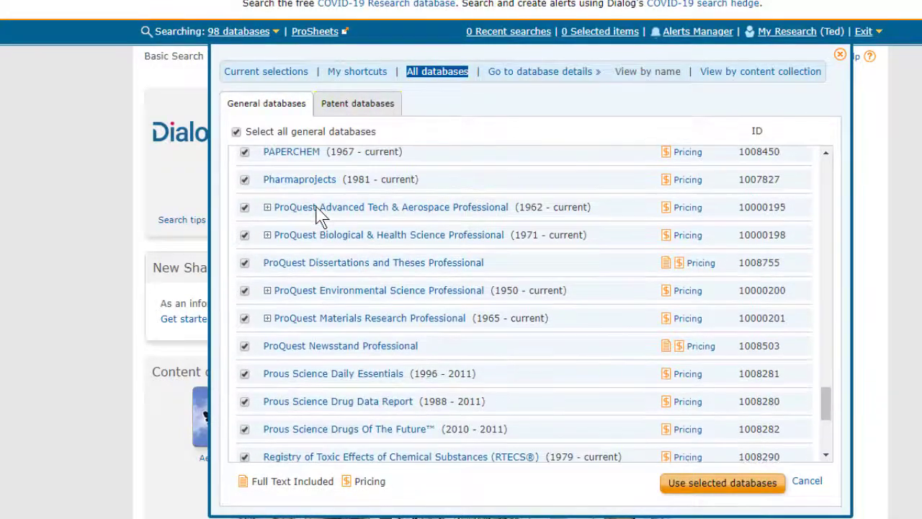
- Expand the Advanced Tech & Aerospace, Biological & Health Science, Environmental Science and Materials Research Professional groups
{"action": "left_click", "coordinate": [267, 208]}
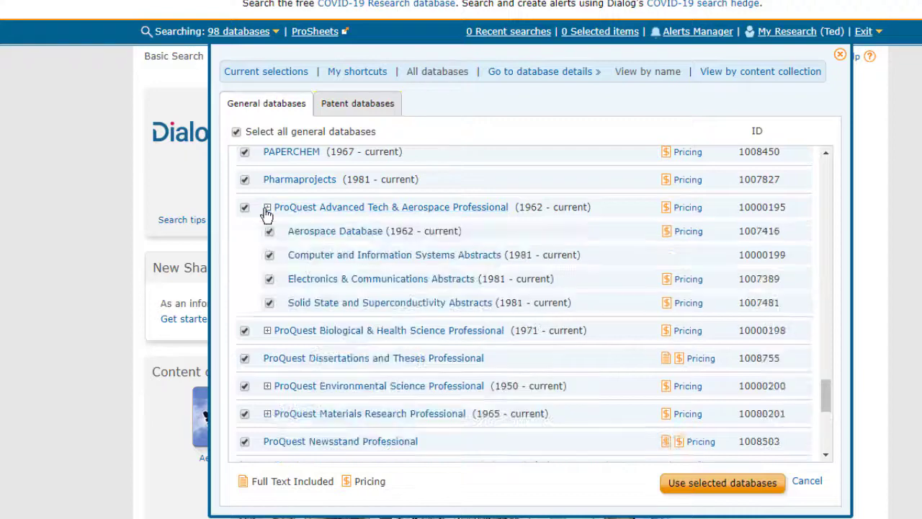
{"action": "left_click", "coordinate": [267, 331]}
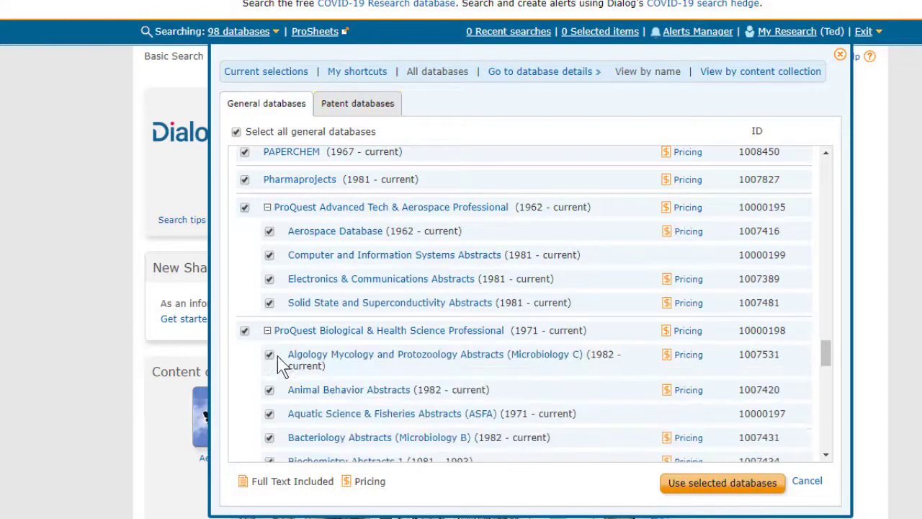
{"action": "scroll", "coordinate": [283, 368], "scroll_direction": "down", "scroll_amount": 7}
{"action": "scroll", "coordinate": [283, 369], "scroll_direction": "down", "scroll_amount": 3}
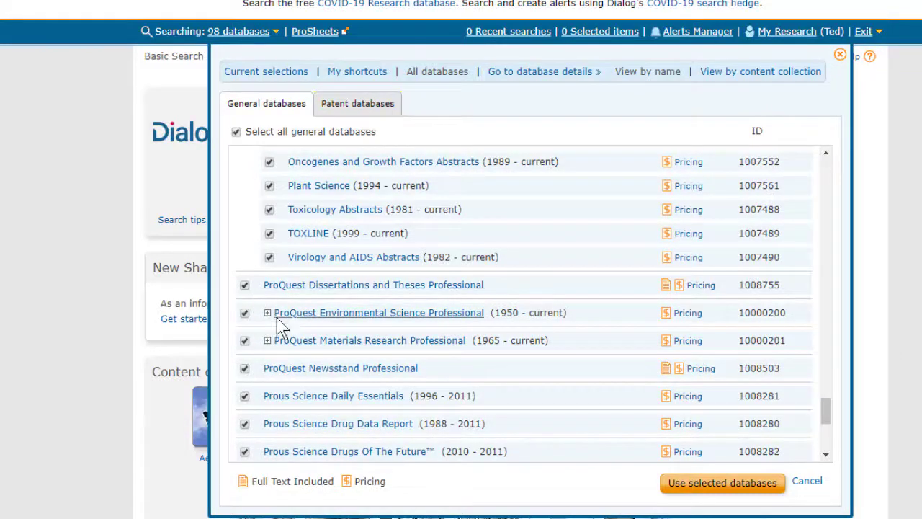
{"action": "left_click", "coordinate": [267, 313]}
{"action": "scroll", "coordinate": [272, 323], "scroll_direction": "down", "scroll_amount": 1}
{"action": "scroll", "coordinate": [274, 323], "scroll_direction": "down", "scroll_amount": 5}
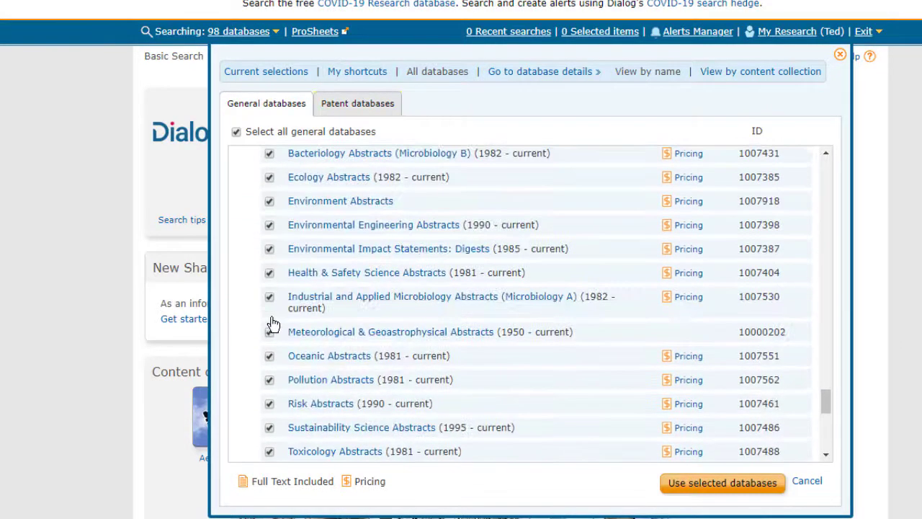
{"action": "left_click", "coordinate": [266, 297]}
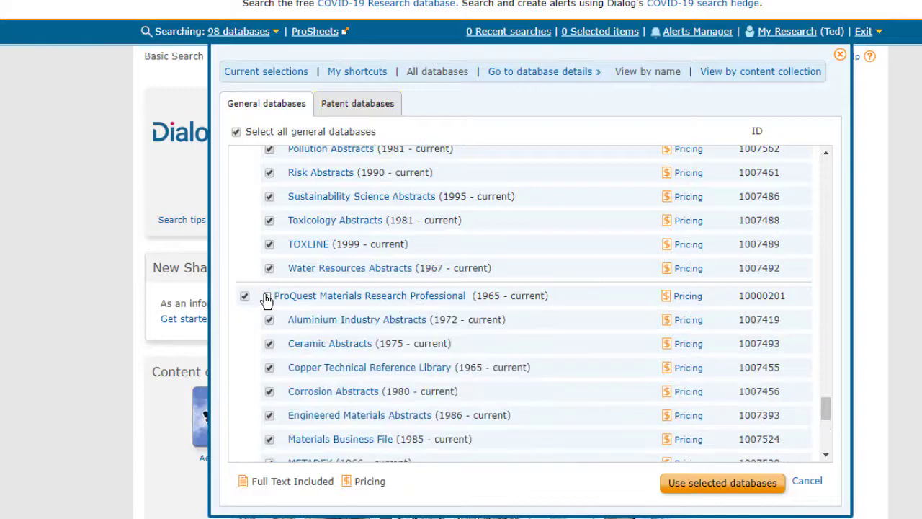
{"action": "scroll", "coordinate": [263, 313], "scroll_direction": "down", "scroll_amount": 3}
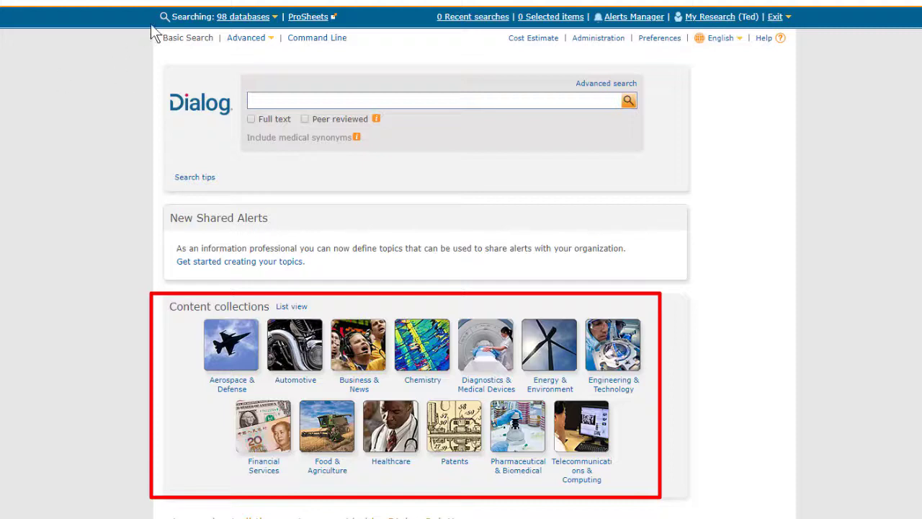
- Restrict searching to the 9 databases in the Chemical Engineering saved shortcut
{"action": "left_click", "coordinate": [241, 18]}
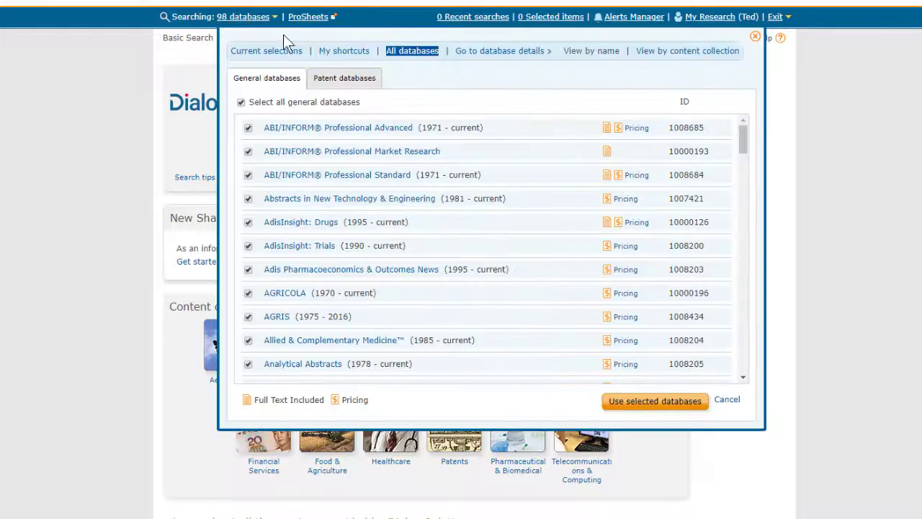
{"action": "left_click", "coordinate": [322, 52]}
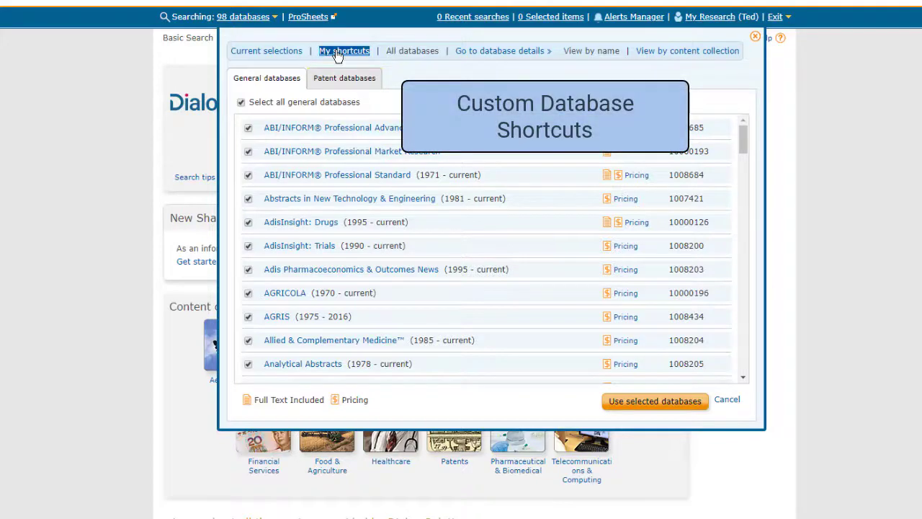
{"action": "left_click", "coordinate": [281, 301]}
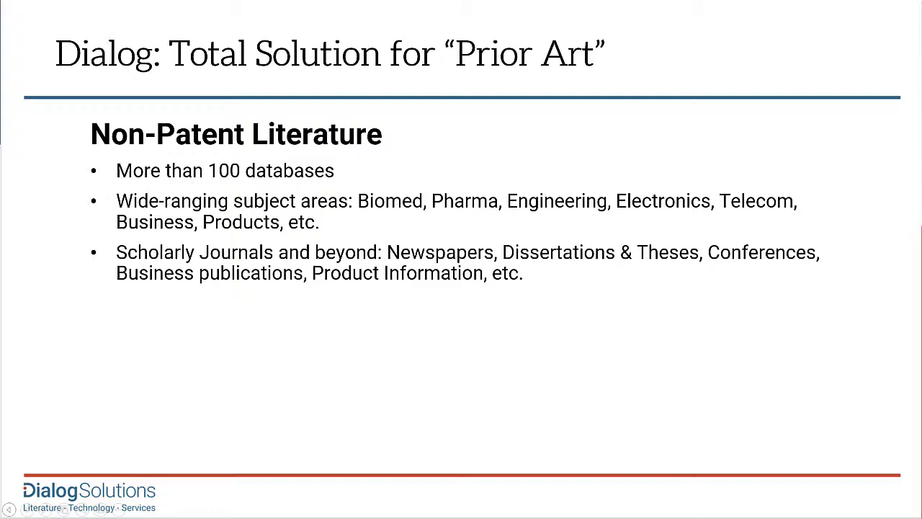
- Advance the slide to show the Patents heading and its three bullets
{"action": "key", "text": "Right"}
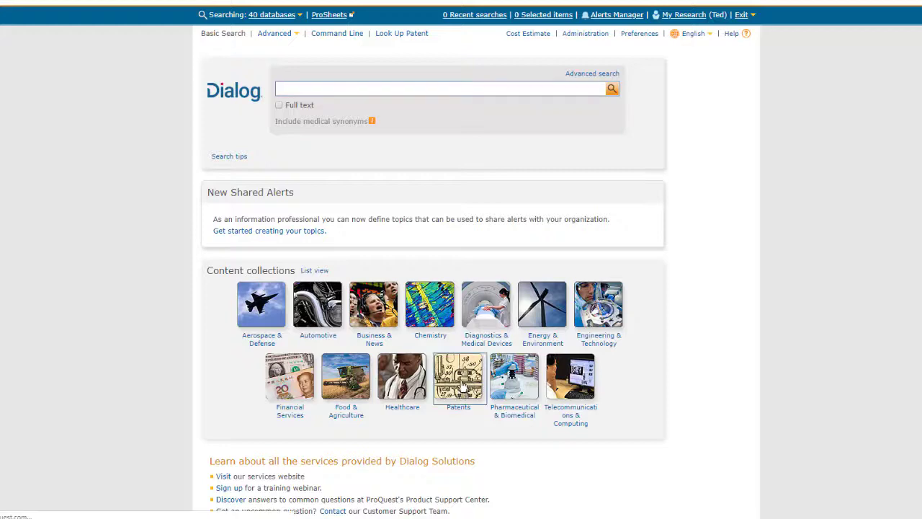
- Open the Patents collection and scroll its database list from Canada Patents Fulltext to WIPO PCT
{"action": "left_click", "coordinate": [462, 389]}
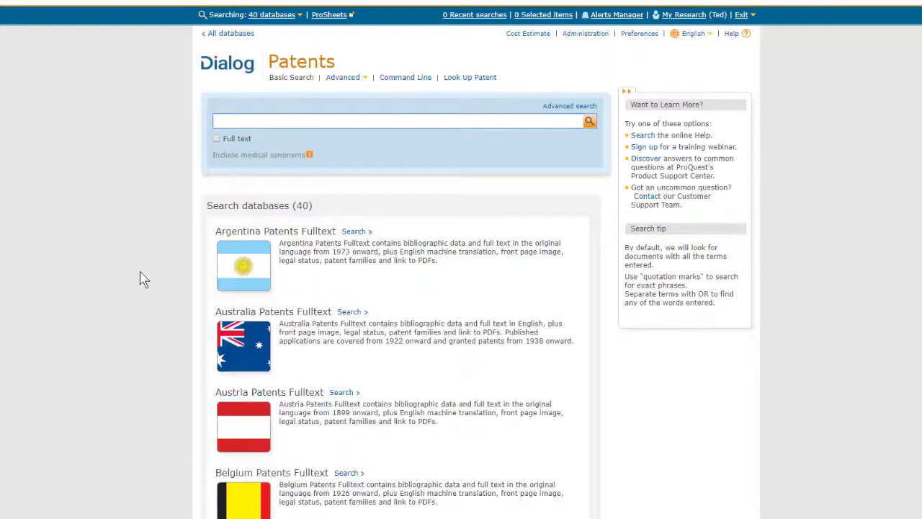
{"action": "scroll", "coordinate": [141, 278], "scroll_direction": "down", "scroll_amount": 1}
{"action": "scroll", "coordinate": [142, 279], "scroll_direction": "down", "scroll_amount": 5}
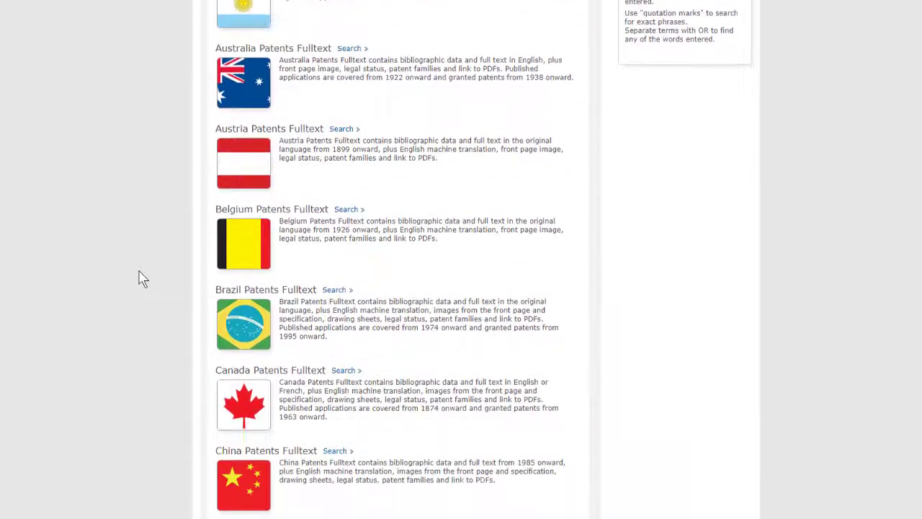
{"action": "scroll", "coordinate": [141, 278], "scroll_direction": "down", "scroll_amount": 5}
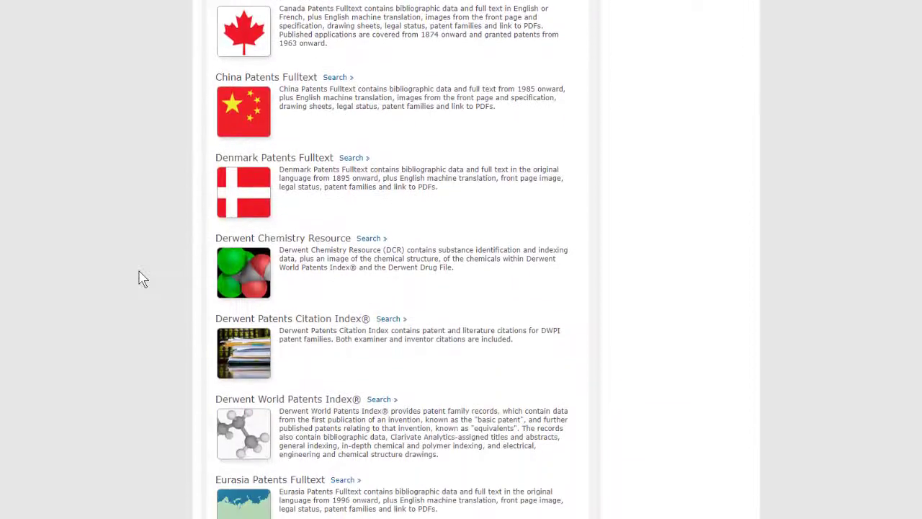
{"action": "scroll", "coordinate": [141, 278], "scroll_direction": "down", "scroll_amount": 2}
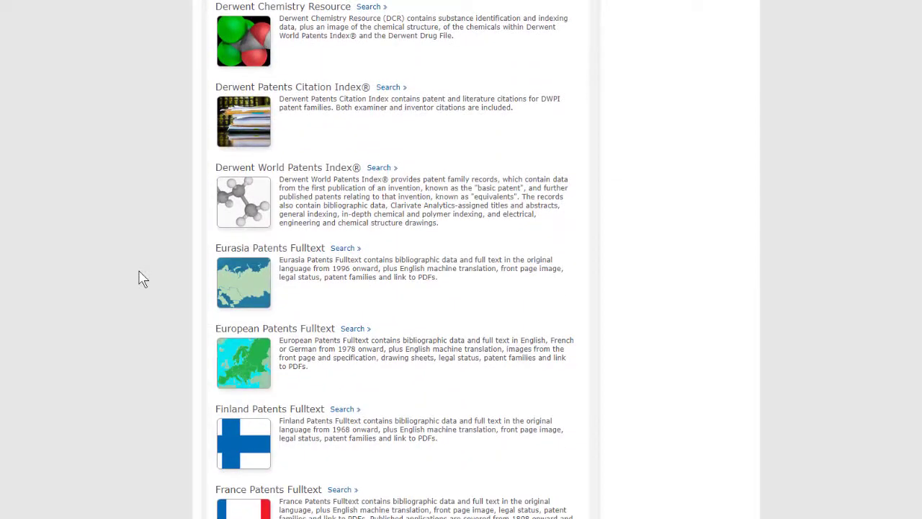
{"action": "scroll", "coordinate": [141, 278], "scroll_direction": "down", "scroll_amount": 5}
{"action": "scroll", "coordinate": [141, 278], "scroll_direction": "down", "scroll_amount": 4}
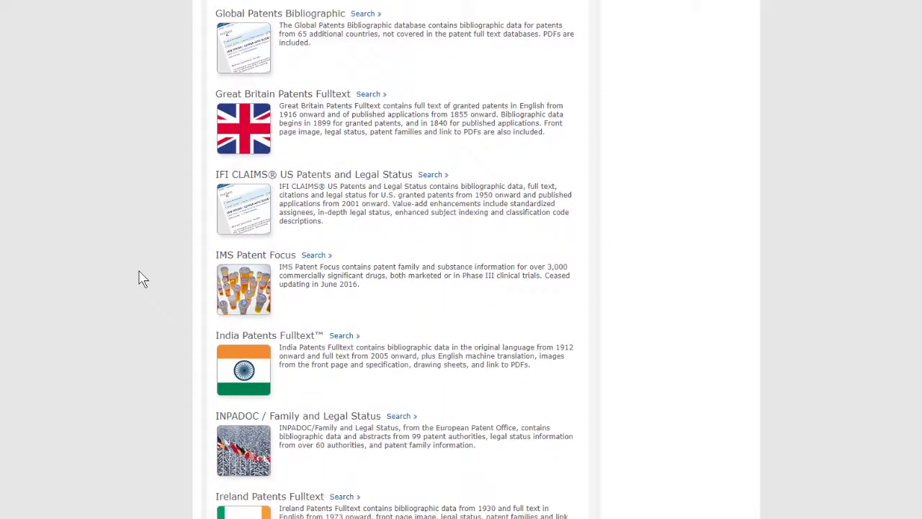
{"action": "scroll", "coordinate": [142, 278], "scroll_direction": "down", "scroll_amount": 7}
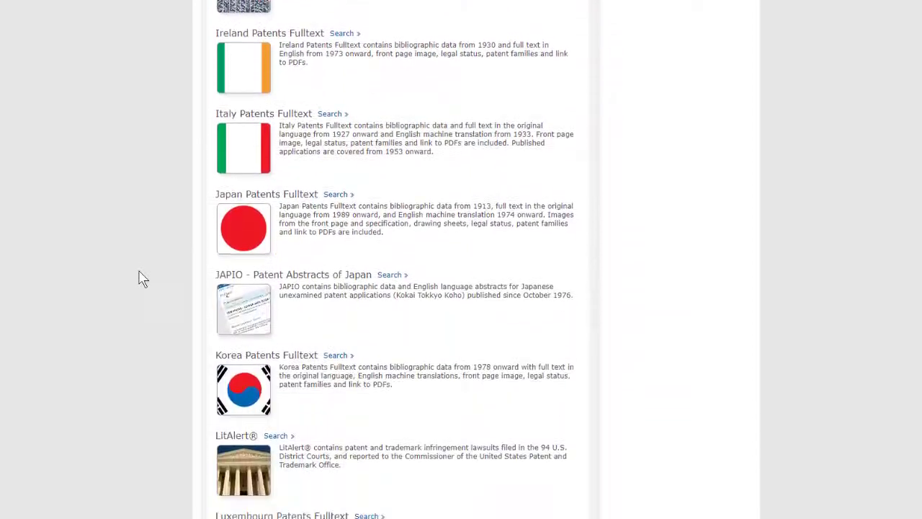
{"action": "scroll", "coordinate": [141, 278], "scroll_direction": "down", "scroll_amount": 6}
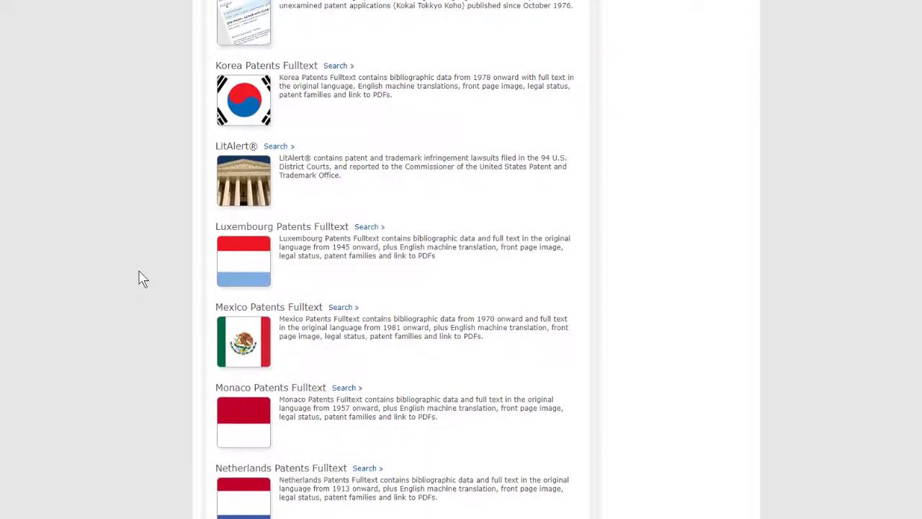
{"action": "scroll", "coordinate": [141, 278], "scroll_direction": "down", "scroll_amount": 4}
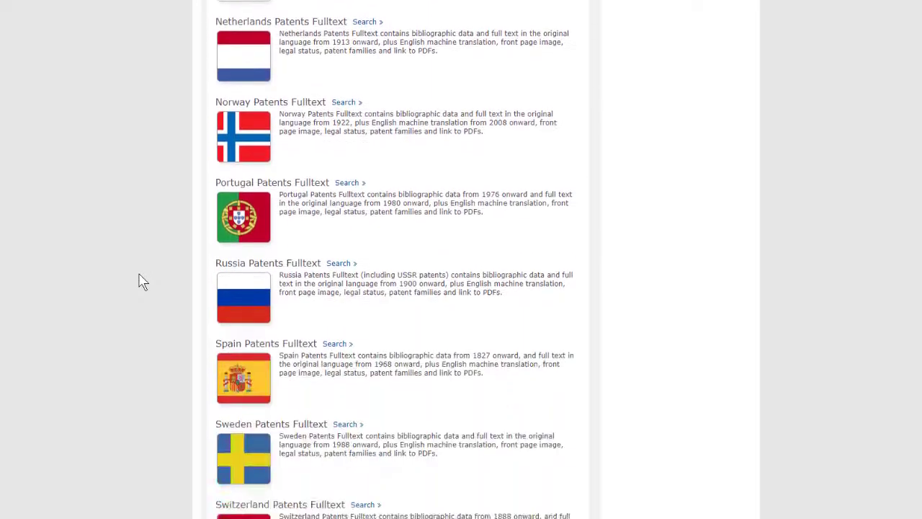
{"action": "scroll", "coordinate": [141, 281], "scroll_direction": "down", "scroll_amount": 3}
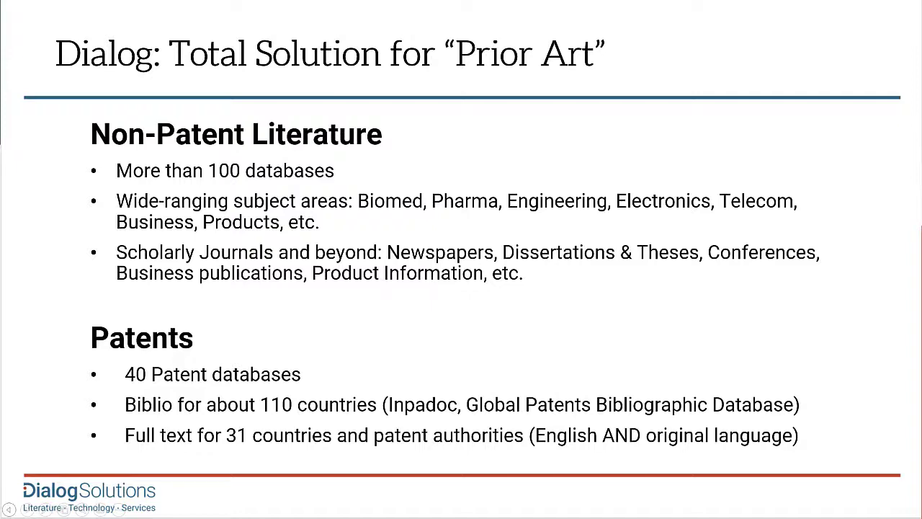
- Present the Americas, European, Asia/Pacific and International & Regional fulltext database slides in turn
{"action": "key", "text": "Right"}
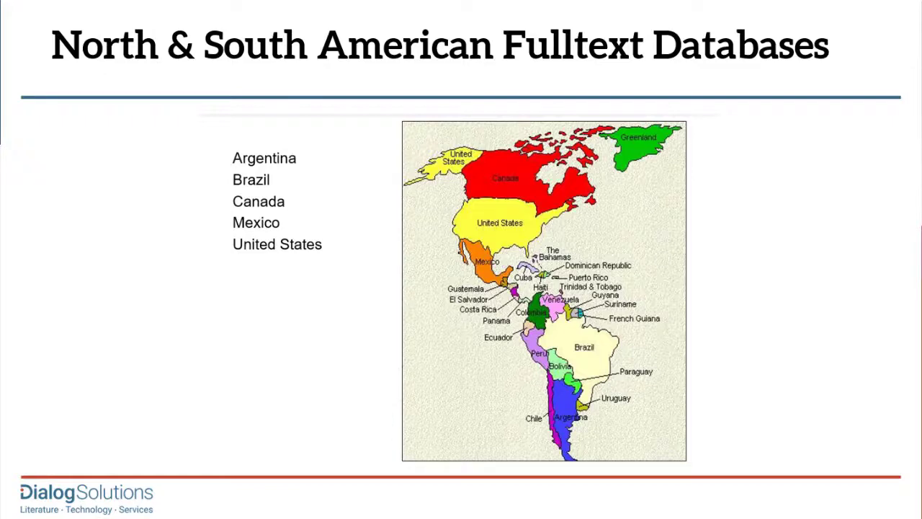
{"action": "key", "text": "Right"}
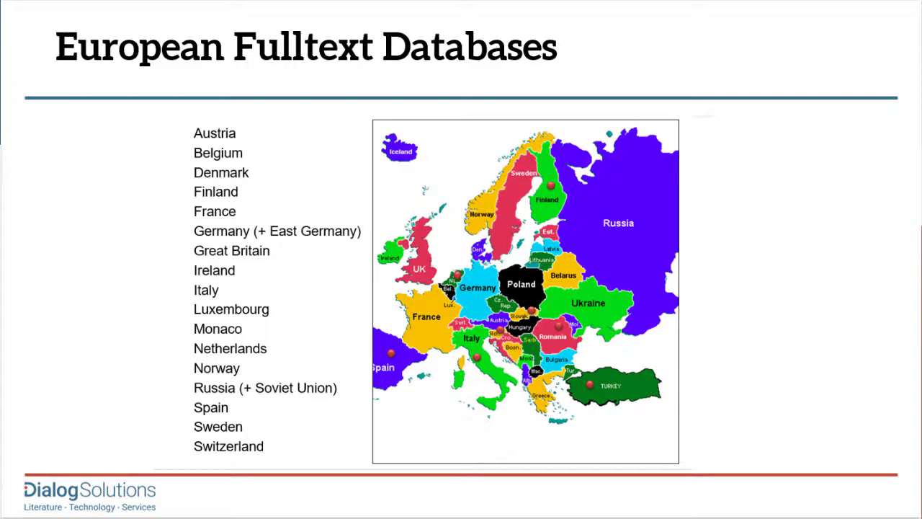
{"action": "key", "text": "Right"}
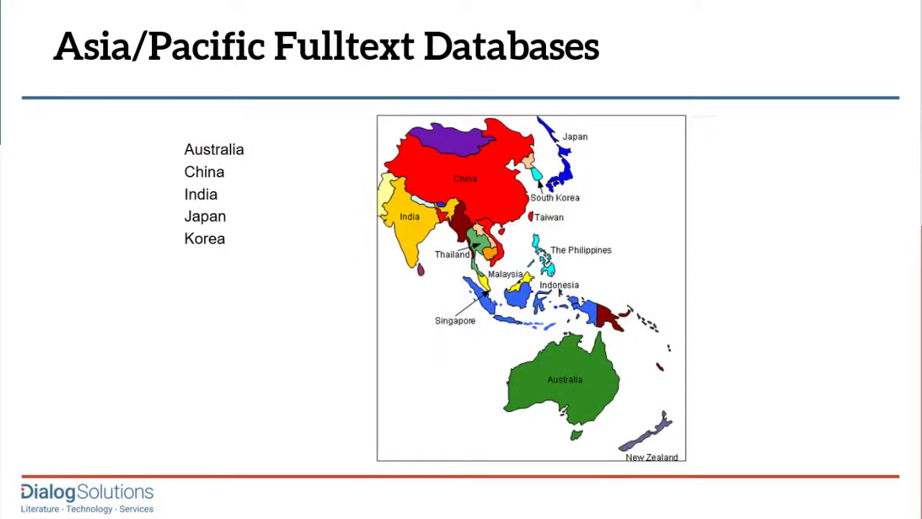
{"action": "key", "text": "Right"}
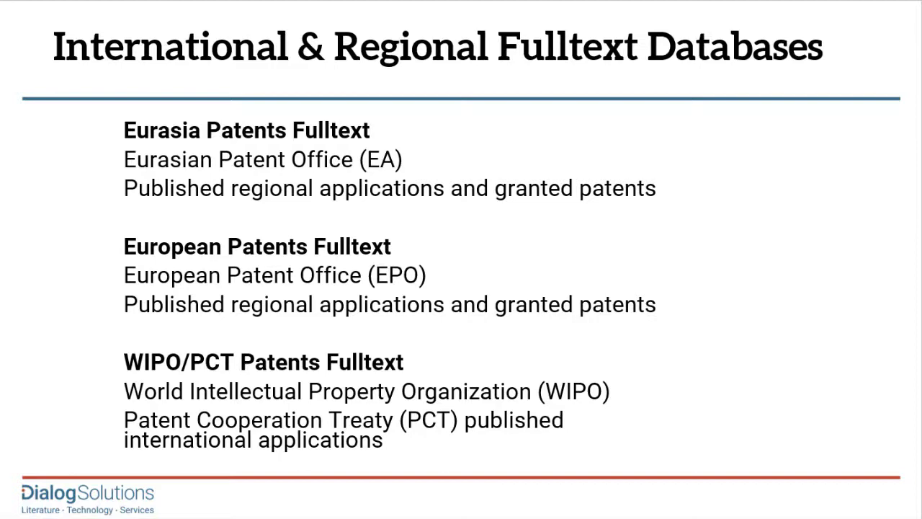
- Show the Prior Art overview and Fulltext Patent Databases slides, then return to the overview
{"action": "key", "text": "Right"}
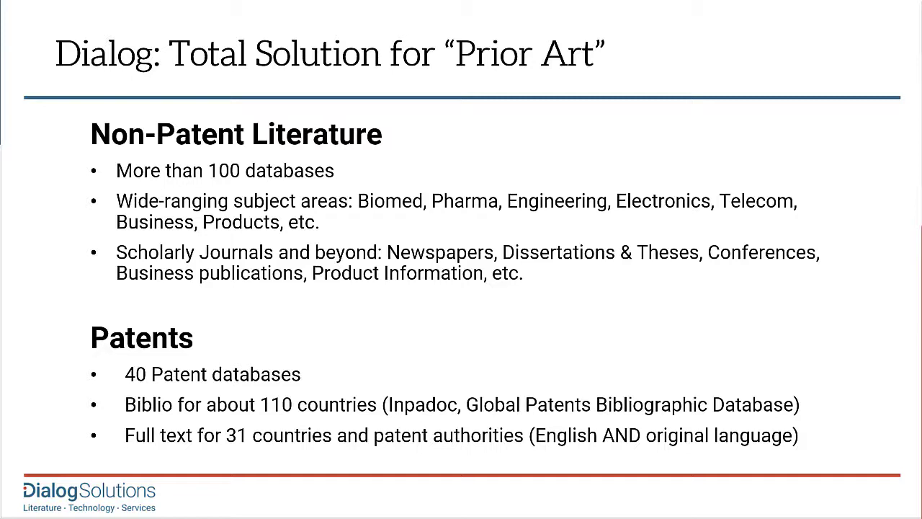
{"action": "key", "text": "Right"}
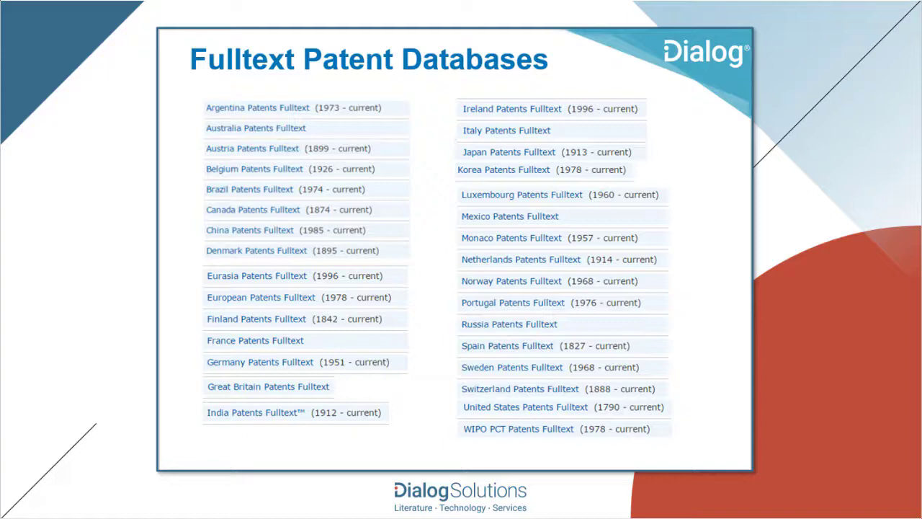
{"action": "key", "text": "Right"}
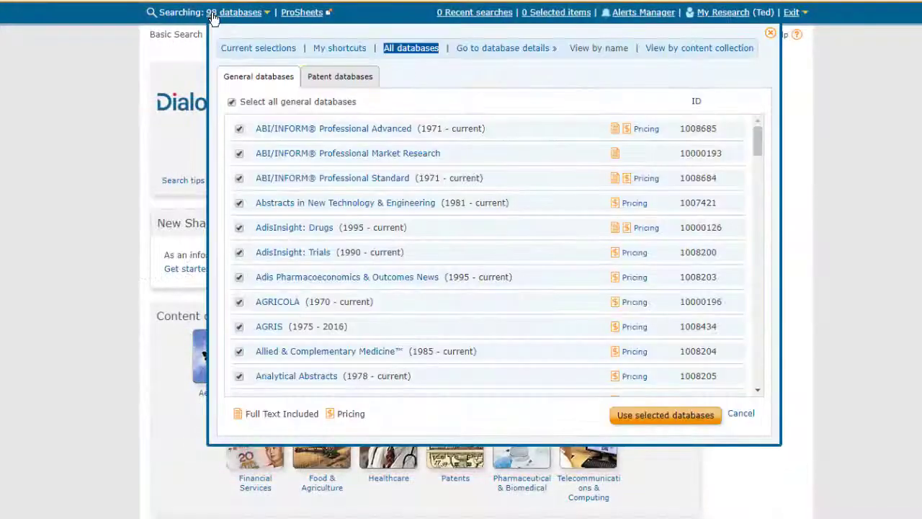
- Select all 40 patent databases on the Patent databases tab and use them for searching
{"action": "left_click", "coordinate": [325, 78]}
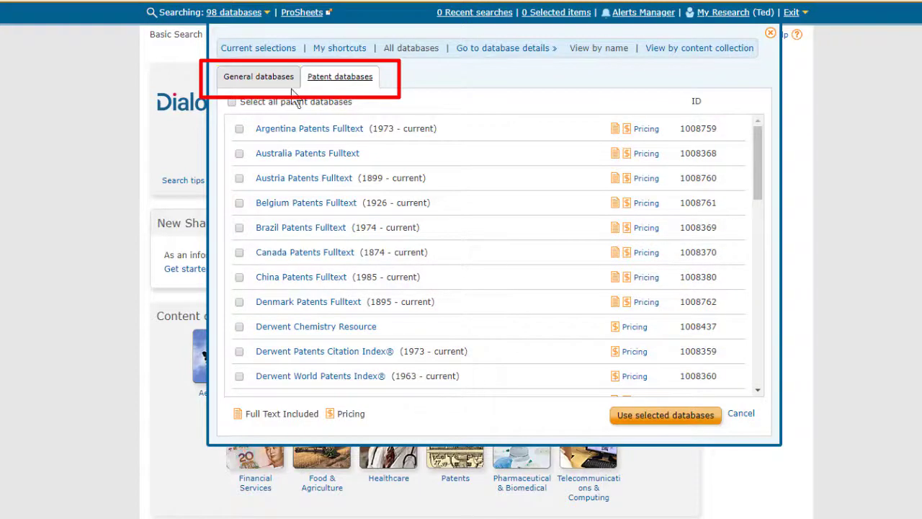
{"action": "left_click", "coordinate": [232, 102]}
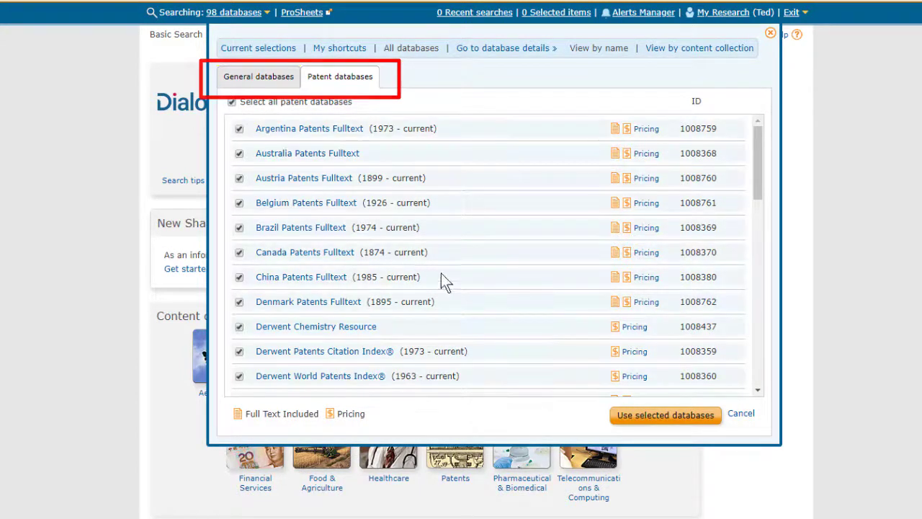
{"action": "left_click", "coordinate": [645, 424]}
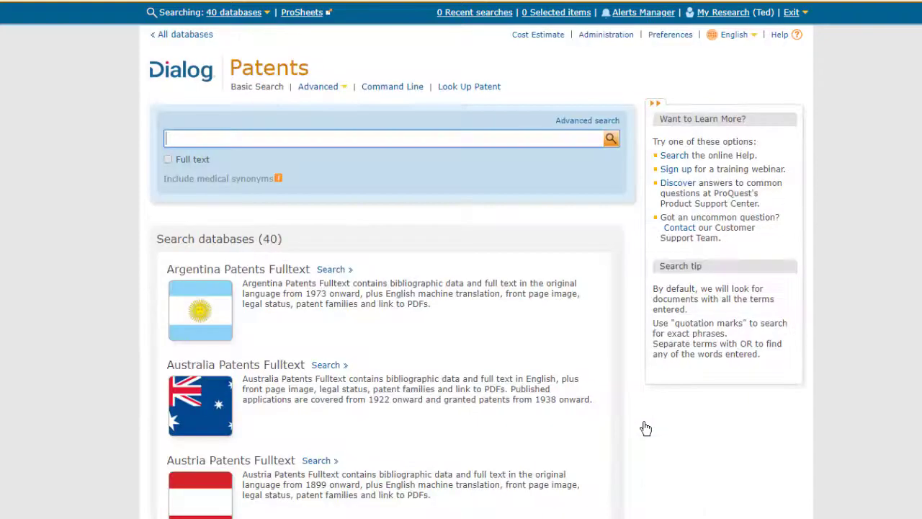